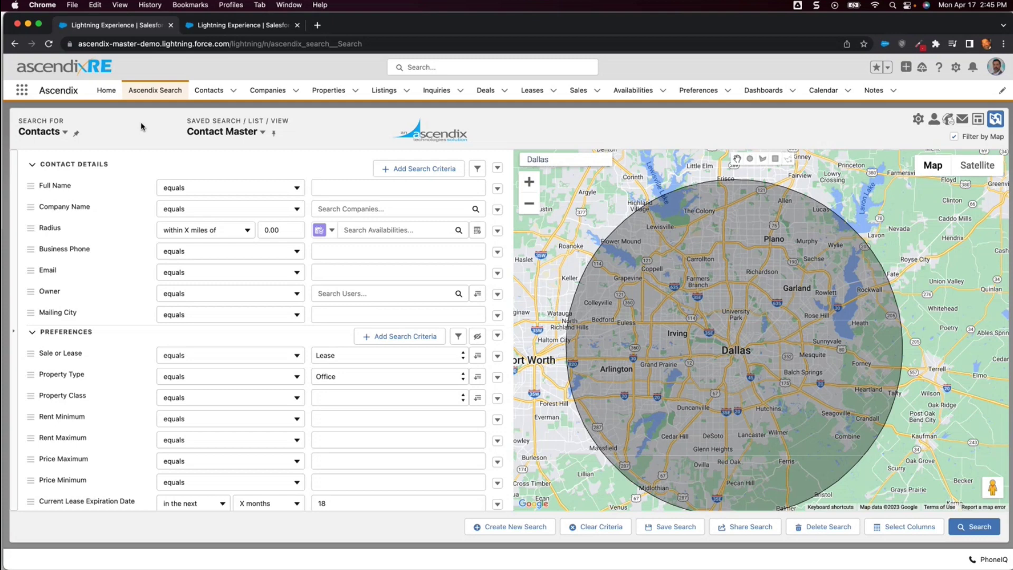
- Dismiss the saved searches list and run the Contact Master search, returning 22 Dallas contacts
{"action": "left_click", "coordinate": [214, 131]}
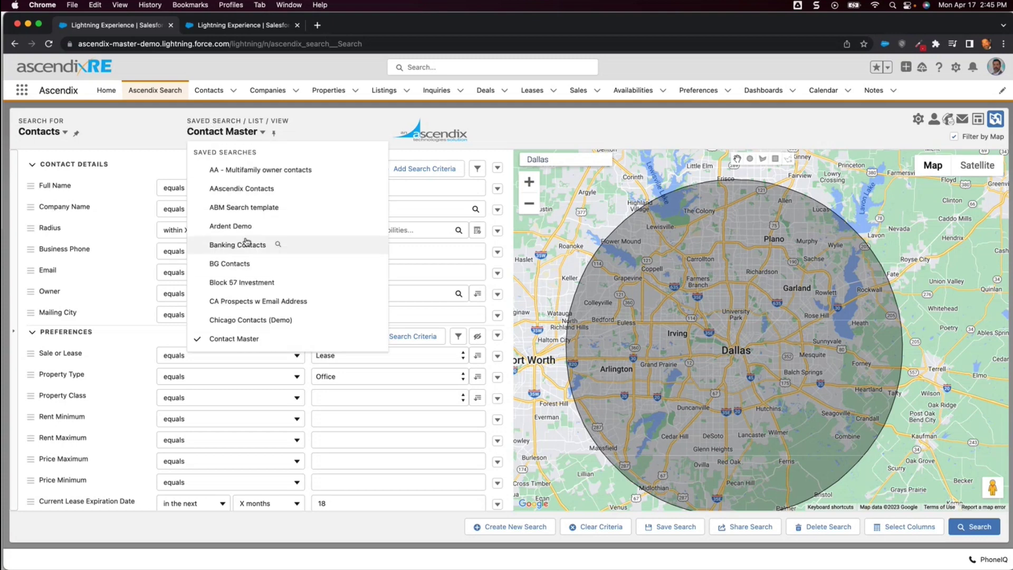
{"action": "scroll", "coordinate": [246, 241], "scroll_direction": "down", "scroll_amount": 10}
{"action": "scroll", "coordinate": [247, 242], "scroll_direction": "down", "scroll_amount": 1}
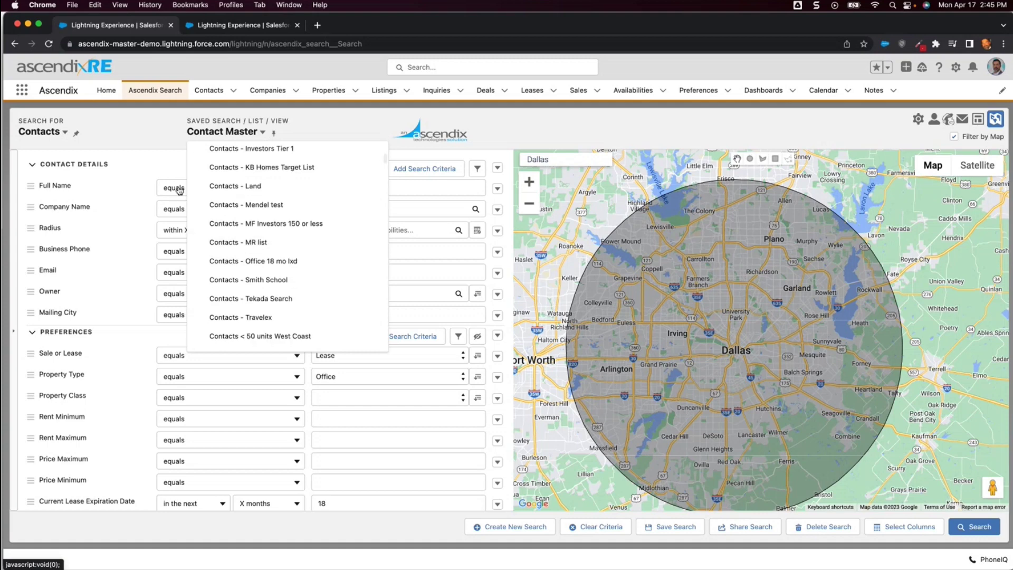
{"action": "left_click", "coordinate": [148, 140]}
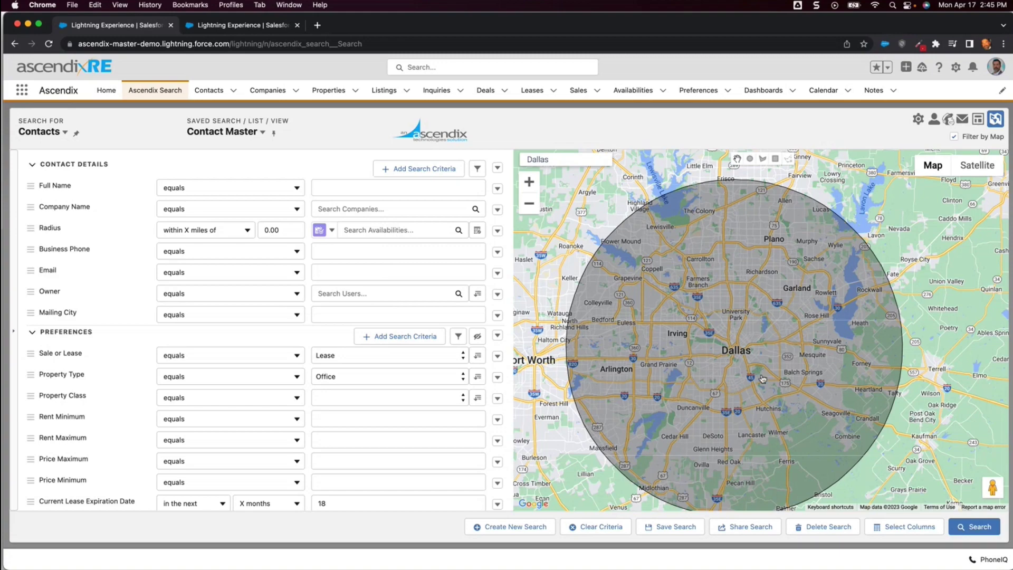
{"action": "left_click", "coordinate": [976, 533]}
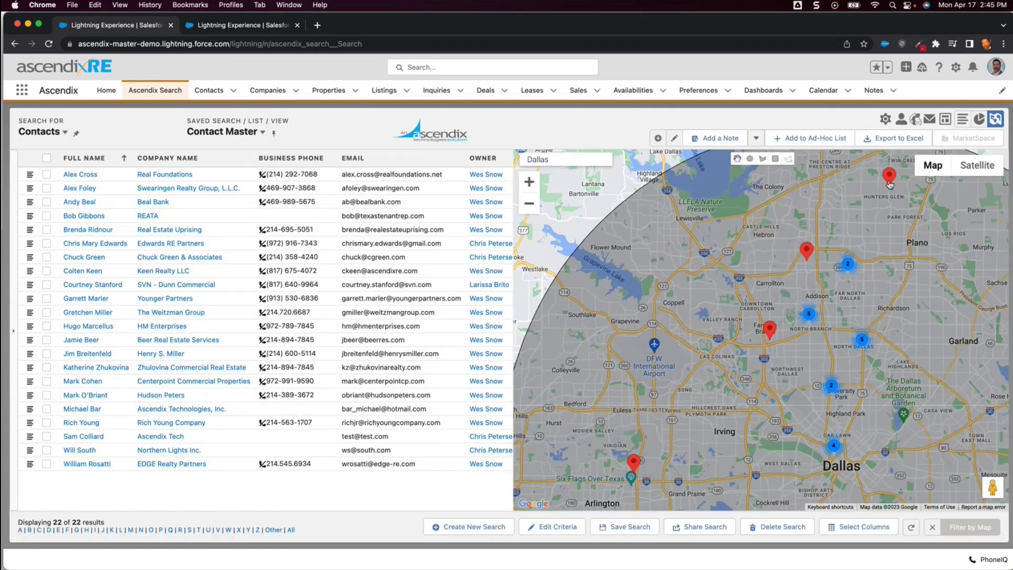
- Launch a Mailchimp campaign targeting all 22 records matching the search criteria and continue
{"action": "left_click", "coordinate": [916, 120]}
{"action": "left_click", "coordinate": [443, 307]}
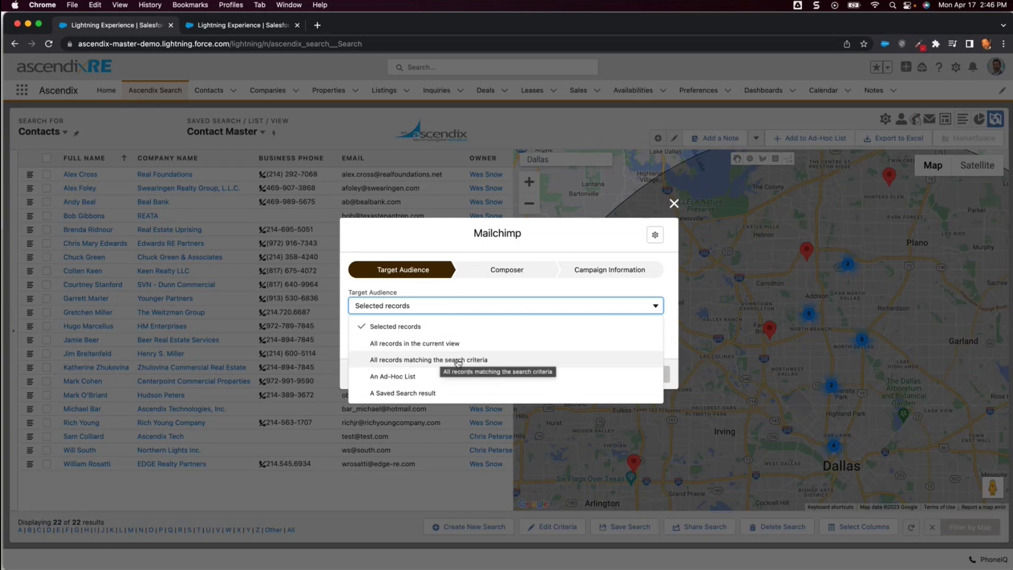
{"action": "left_click", "coordinate": [496, 361]}
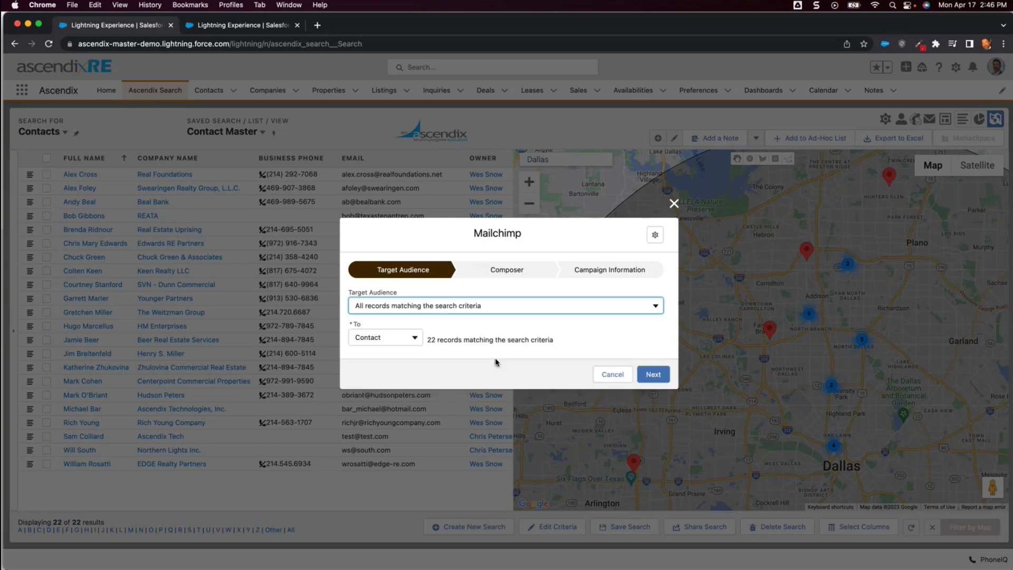
{"action": "left_click", "coordinate": [653, 375]}
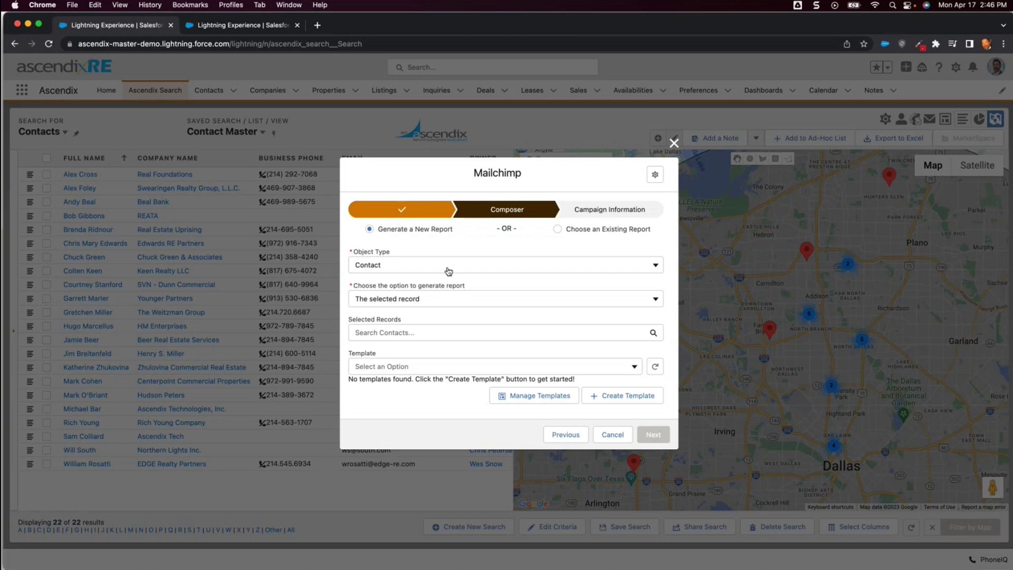
- Set the email's object type to Property and select Preston Park Financial Center
{"action": "left_click", "coordinate": [449, 271]}
{"action": "scroll", "coordinate": [446, 290], "scroll_direction": "down", "scroll_amount": 10}
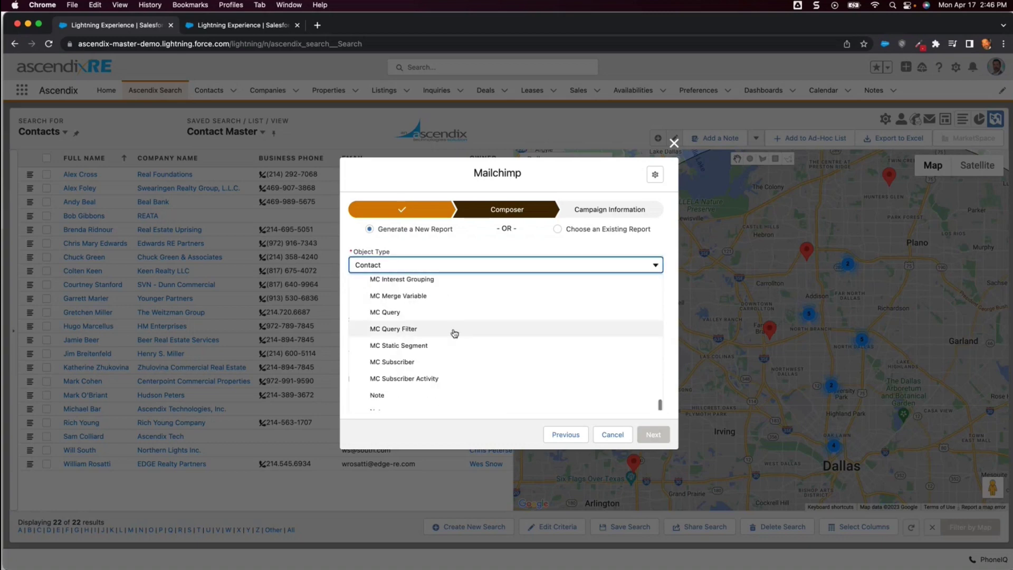
{"action": "scroll", "coordinate": [454, 333], "scroll_direction": "down", "scroll_amount": 8}
{"action": "scroll", "coordinate": [384, 391], "scroll_direction": "down", "scroll_amount": 4}
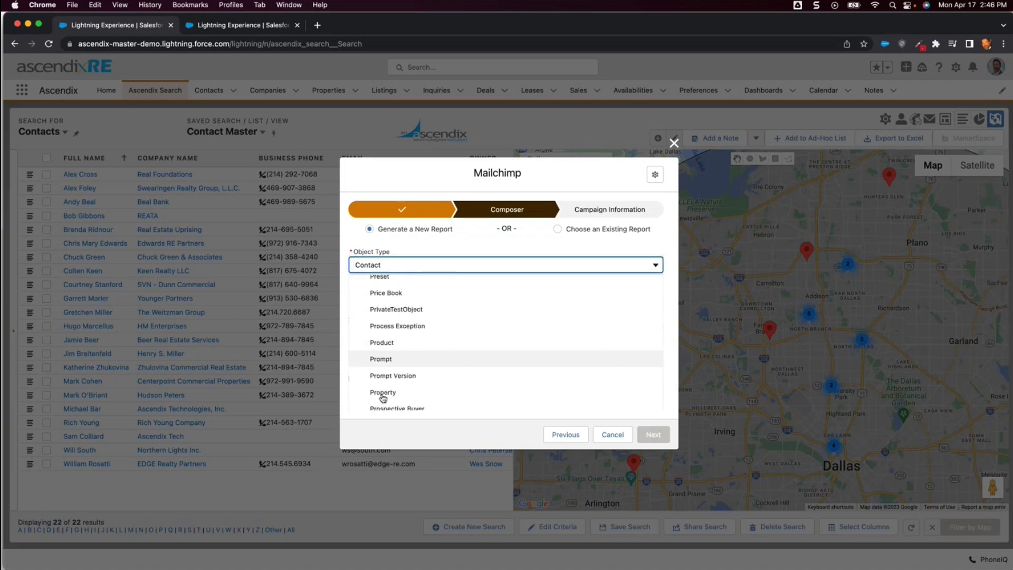
{"action": "left_click", "coordinate": [385, 366]}
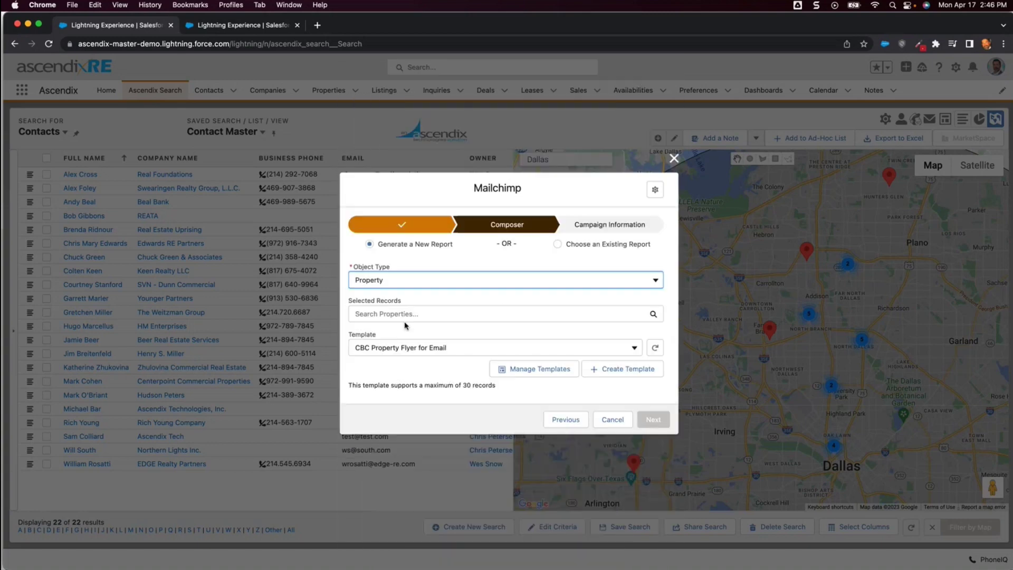
{"action": "left_click", "coordinate": [406, 316]}
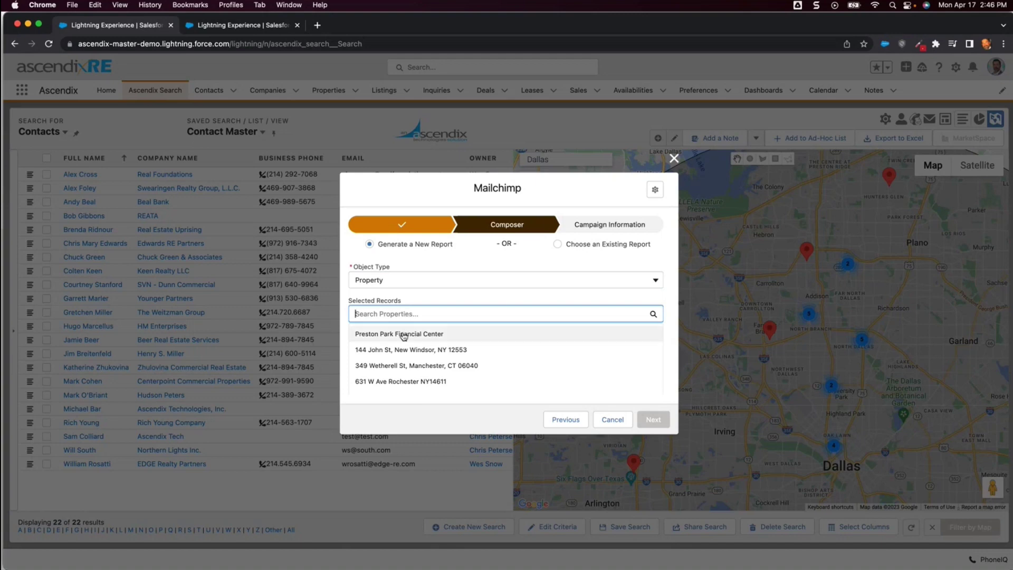
{"action": "left_click", "coordinate": [465, 334]}
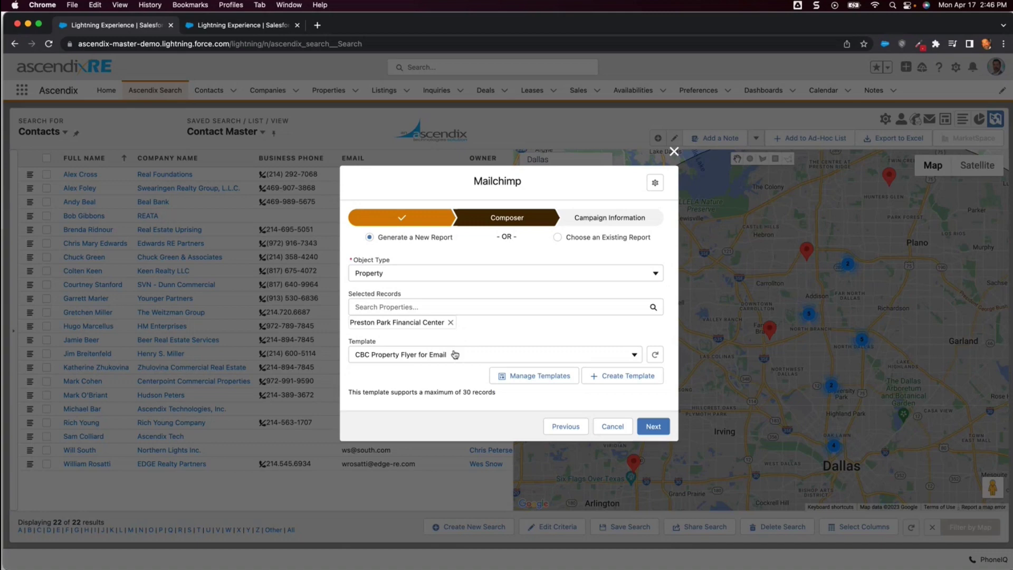
- Choose the Lee and Associates Property Flyer for Email template
{"action": "left_click", "coordinate": [455, 355]}
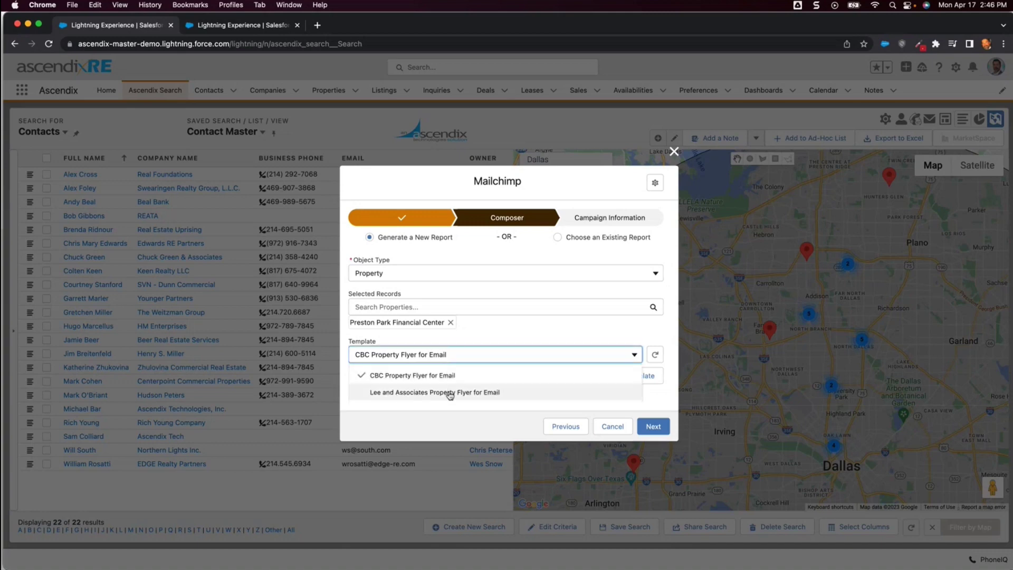
{"action": "scroll", "coordinate": [449, 370], "scroll_direction": "down", "scroll_amount": 3}
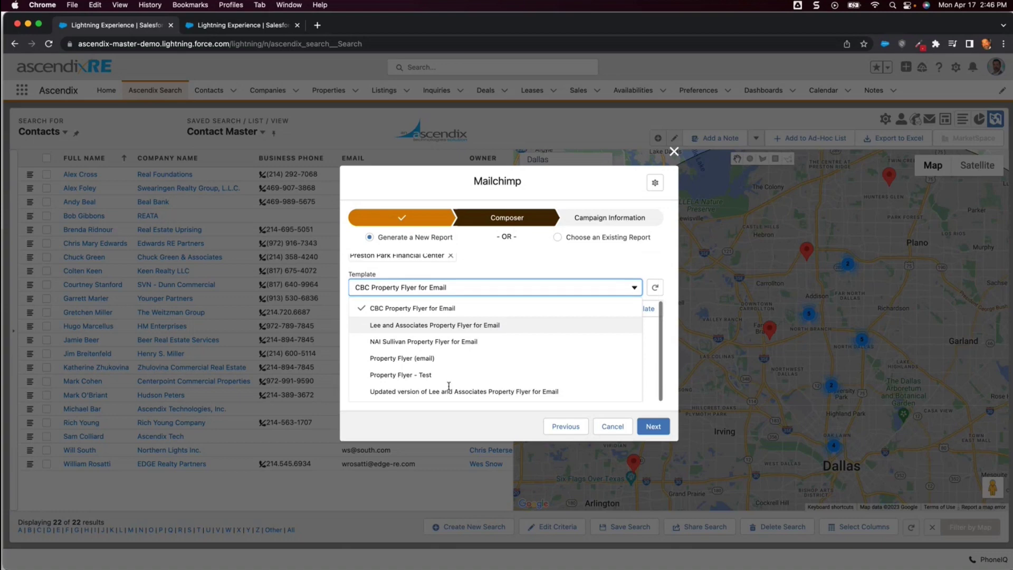
{"action": "left_click", "coordinate": [442, 325]}
- Enter 'PPFC Flyer' as the email subject, which also fills in the campaign name
{"action": "left_click", "coordinate": [653, 426]}
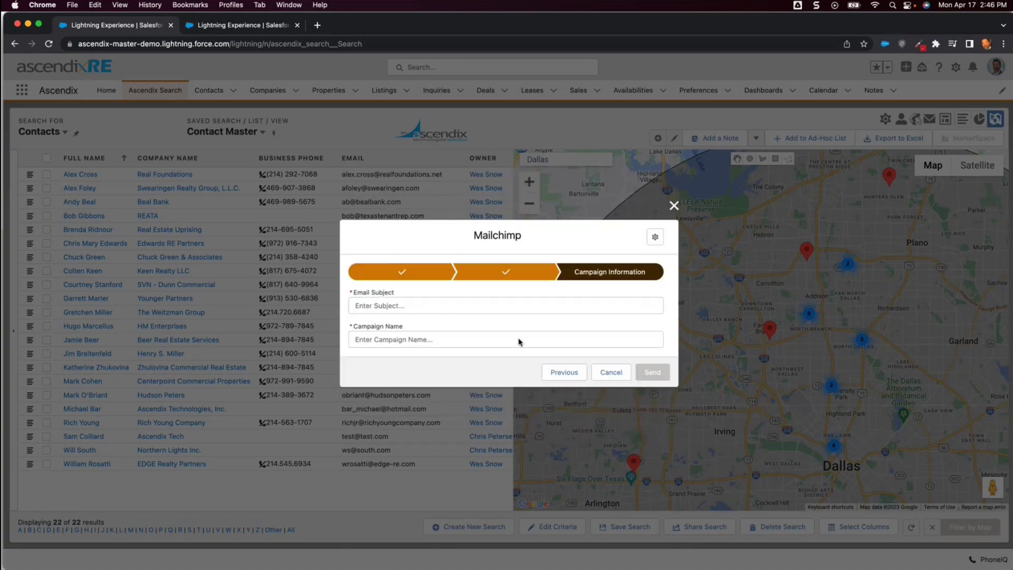
{"action": "left_click", "coordinate": [481, 304]}
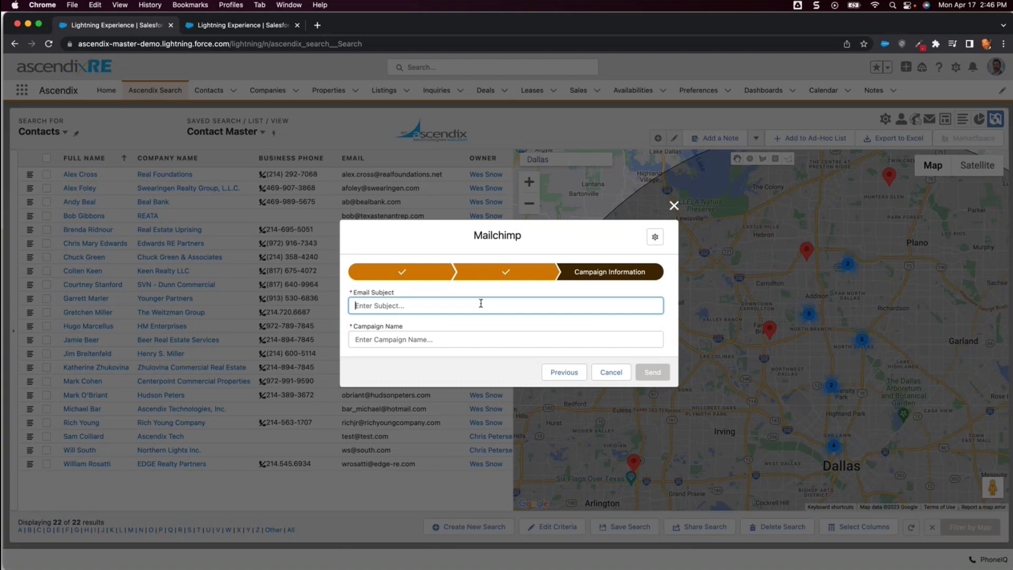
{"action": "type", "text": "PPFC Flyer"}
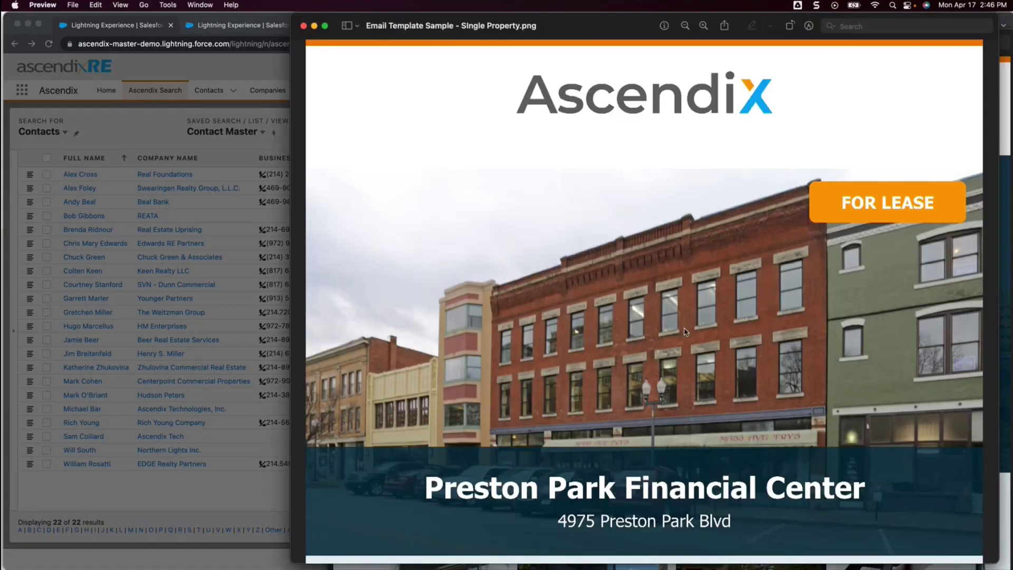
- Scroll through the Single Property template sample, then return to the Master Property Search in Salesforce
{"action": "scroll", "coordinate": [684, 329], "scroll_direction": "down", "scroll_amount": 5}
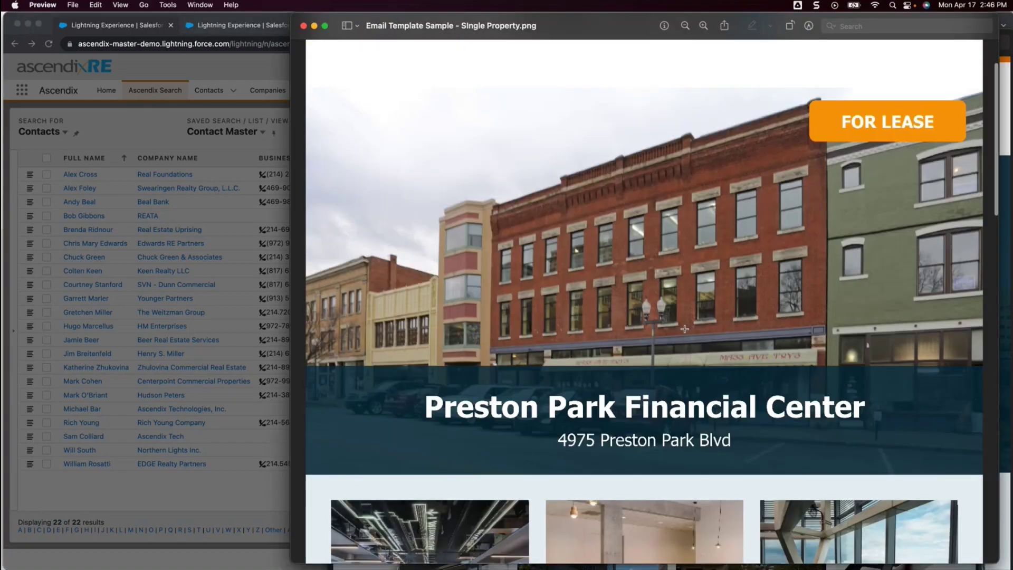
{"action": "scroll", "coordinate": [685, 329], "scroll_direction": "down", "scroll_amount": 15}
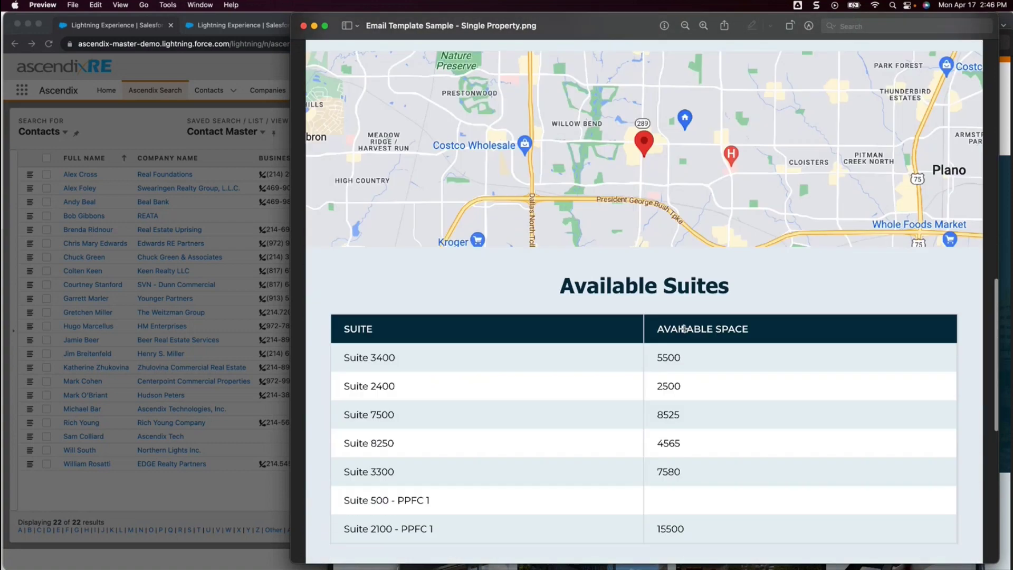
{"action": "scroll", "coordinate": [685, 328], "scroll_direction": "down", "scroll_amount": 12}
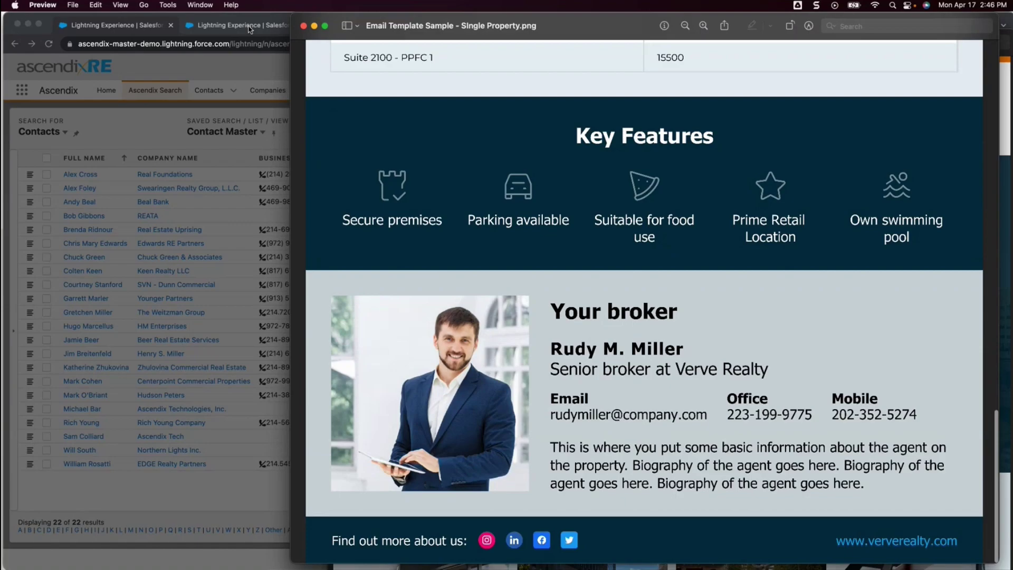
{"action": "left_click", "coordinate": [248, 29]}
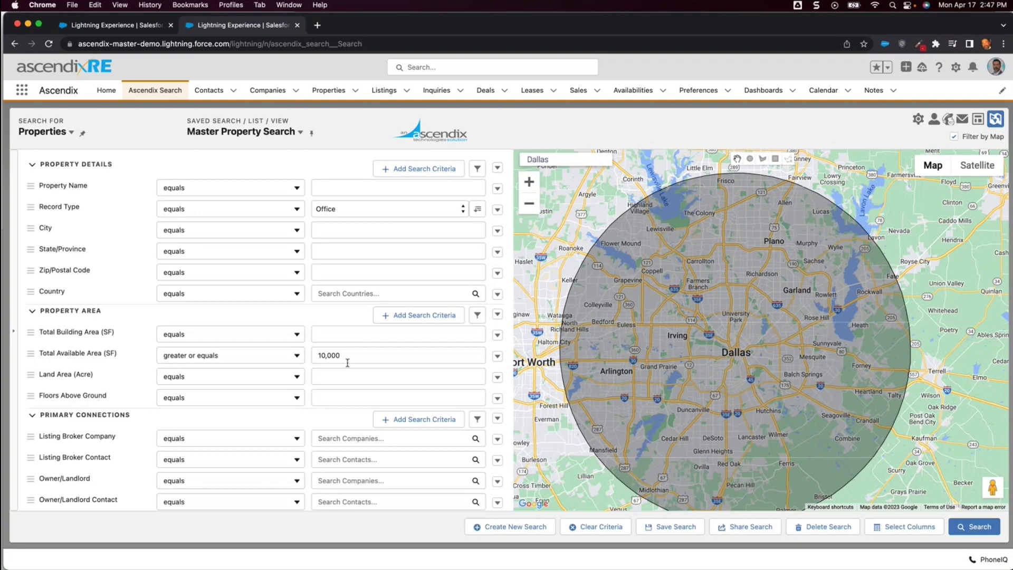
- Run the office search, select all four properties, and target the MC Prospective Tenants saved search
{"action": "left_click", "coordinate": [963, 527]}
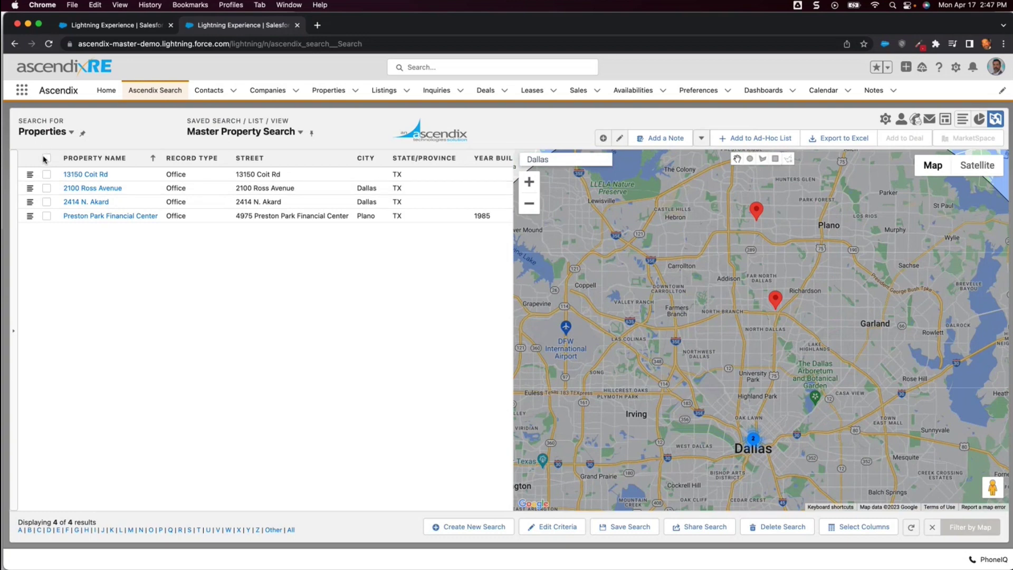
{"action": "left_click", "coordinate": [46, 159]}
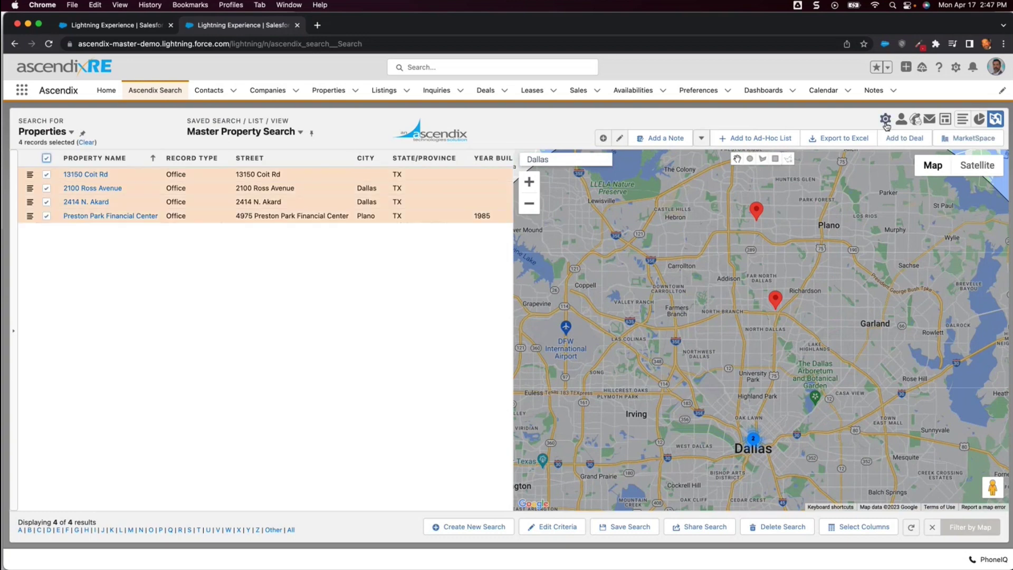
{"action": "left_click", "coordinate": [914, 121]}
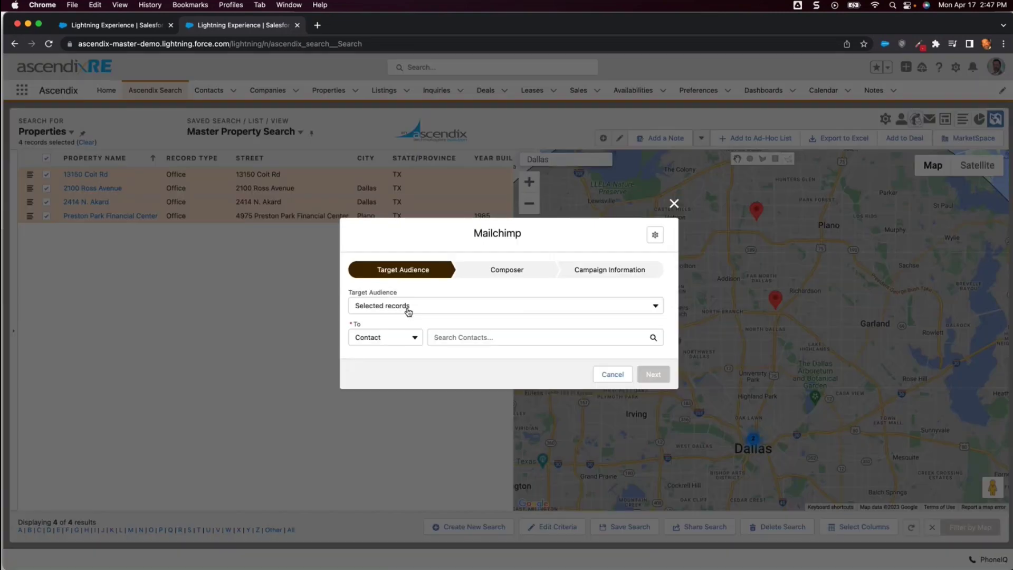
{"action": "left_click", "coordinate": [408, 306]}
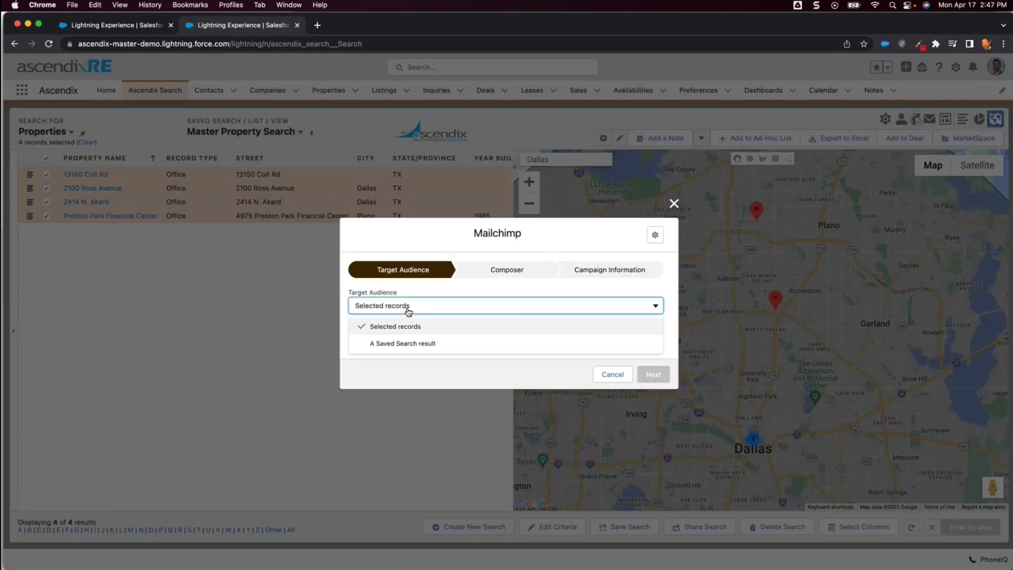
{"action": "left_click", "coordinate": [404, 342]}
{"action": "left_click", "coordinate": [454, 332]}
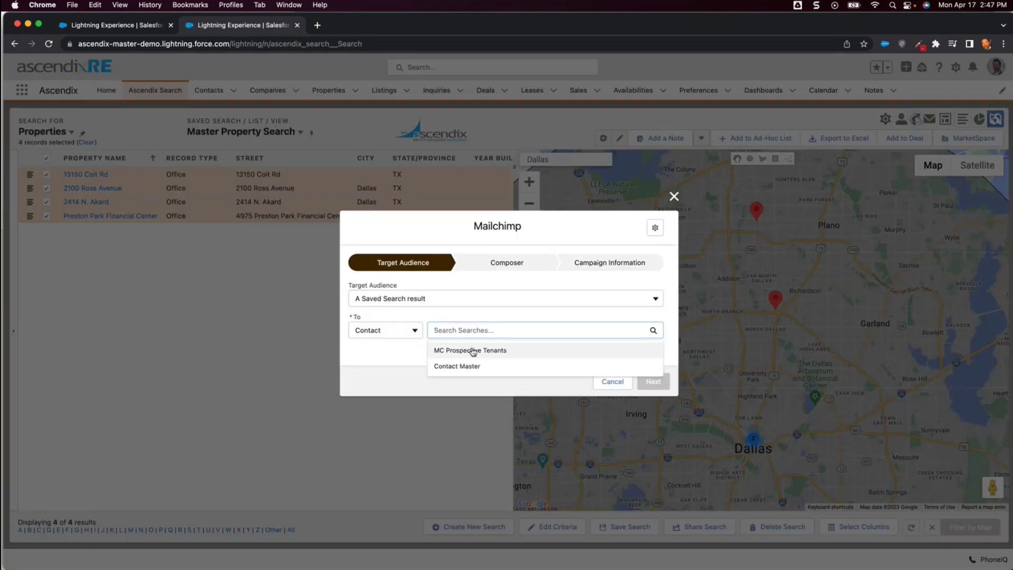
{"action": "left_click", "coordinate": [471, 350]}
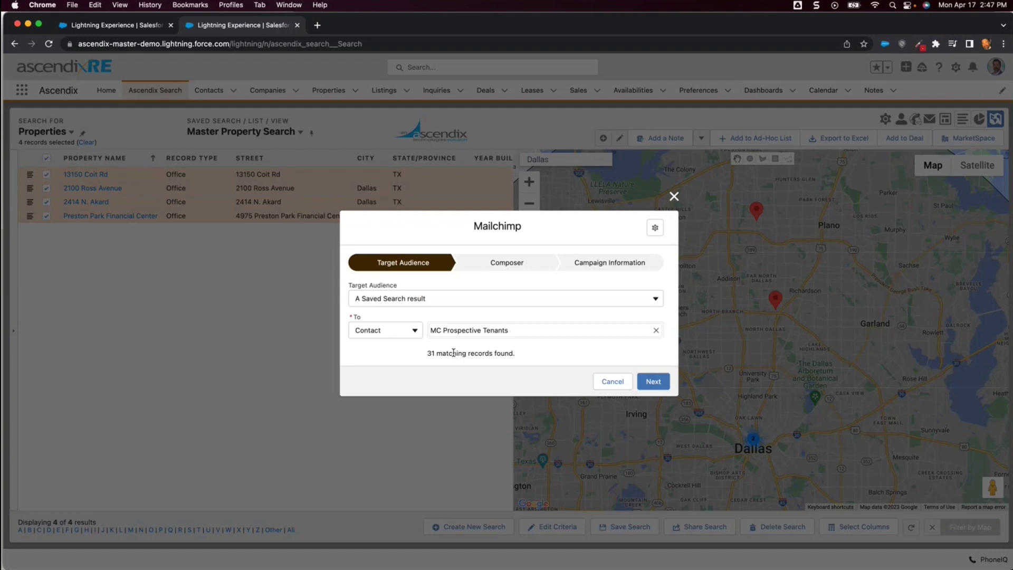
- Choose the Lee and Associates Property Flyer for Email template for the campaign
{"action": "left_click", "coordinate": [650, 382]}
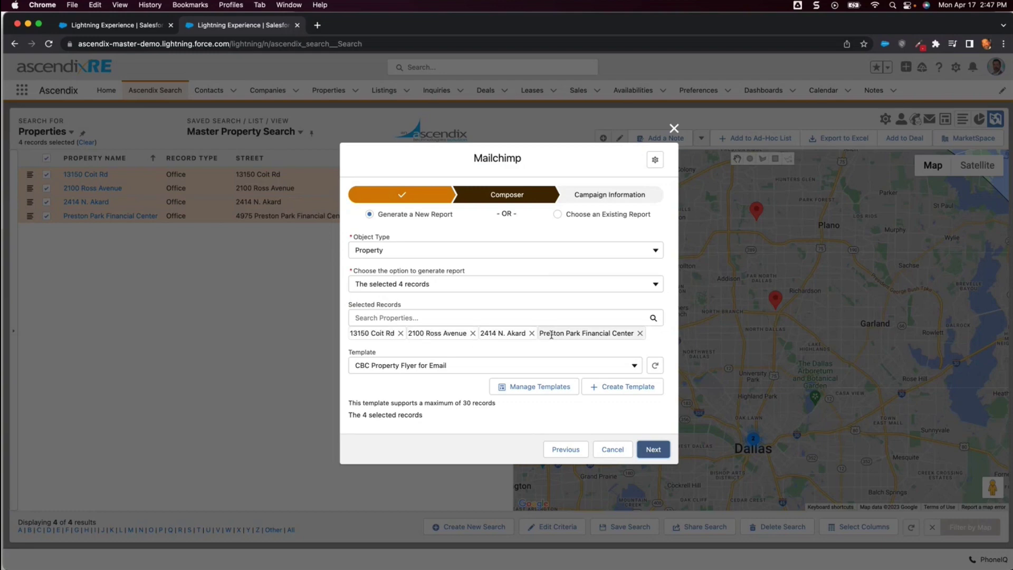
{"action": "left_click", "coordinate": [466, 366]}
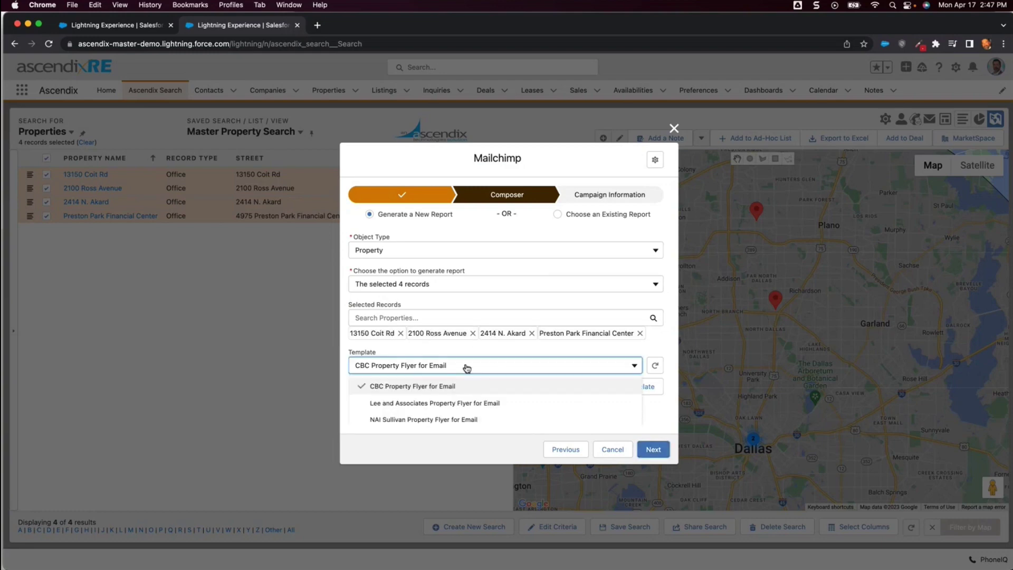
{"action": "left_click", "coordinate": [459, 403]}
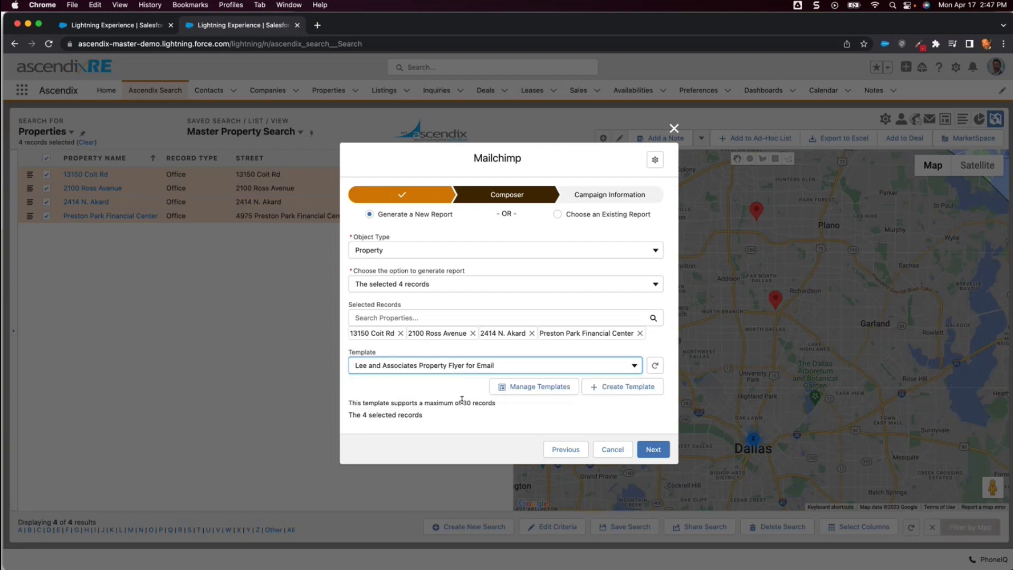
- Paste 'Property Tour Book' as the email subject and campaign name, then switch to Preview
{"action": "left_click", "coordinate": [653, 449]}
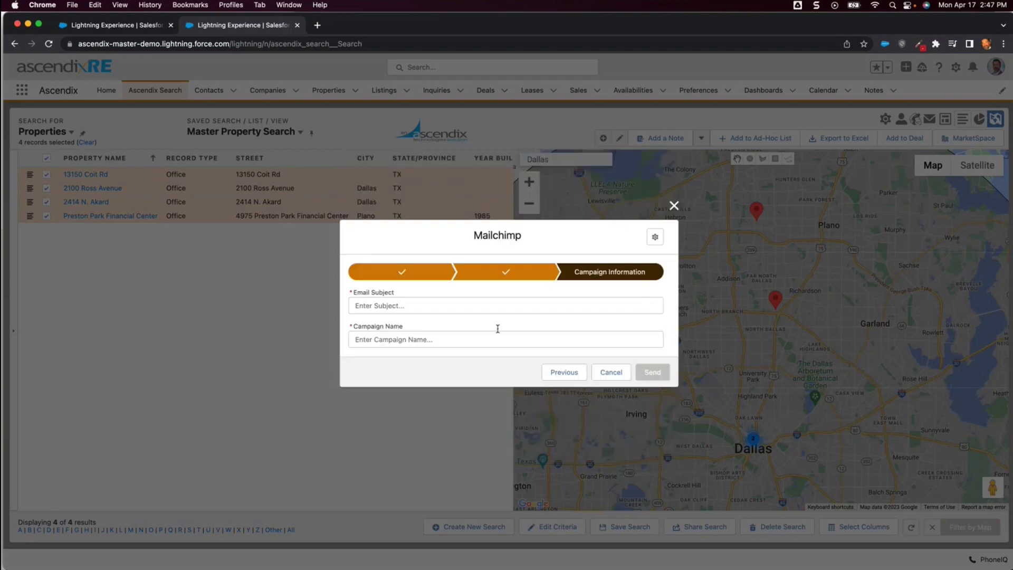
{"action": "left_click", "coordinate": [464, 306]}
{"action": "type", "text": "Property Tour Book"}
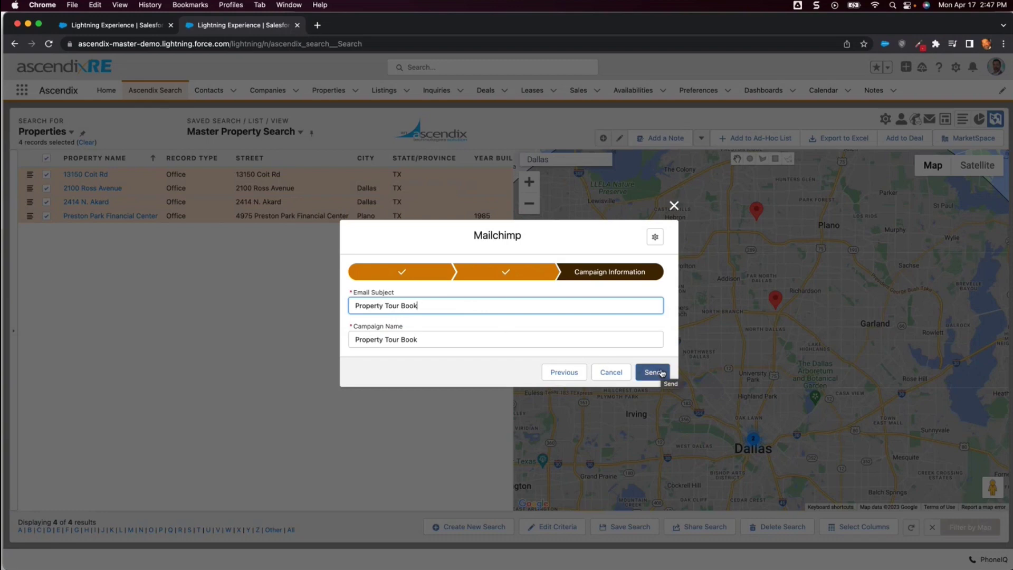
{"action": "key", "text": "super+Tab"}
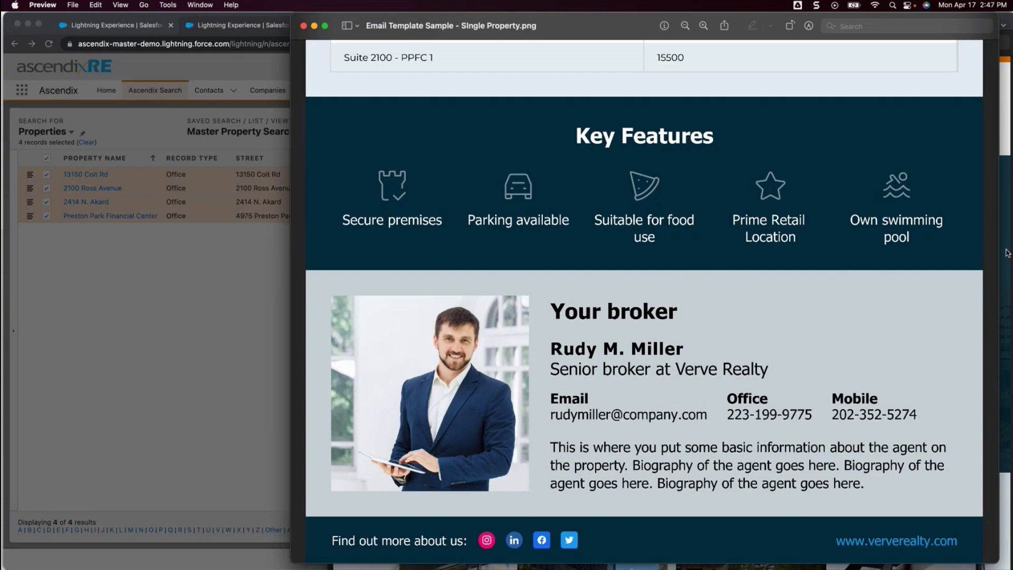
- Bring up the Multiple Properties sample and scroll past Ross Park and Akard Place to About us
{"action": "key", "text": "super+grave"}
{"action": "scroll", "coordinate": [807, 296], "scroll_direction": "down", "scroll_amount": 6}
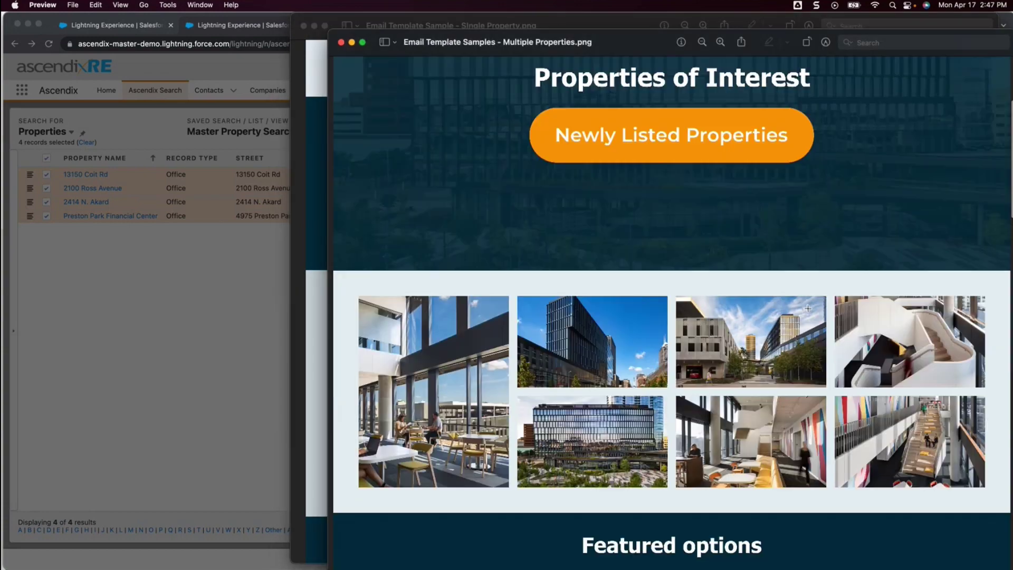
{"action": "scroll", "coordinate": [808, 308], "scroll_direction": "down", "scroll_amount": 9}
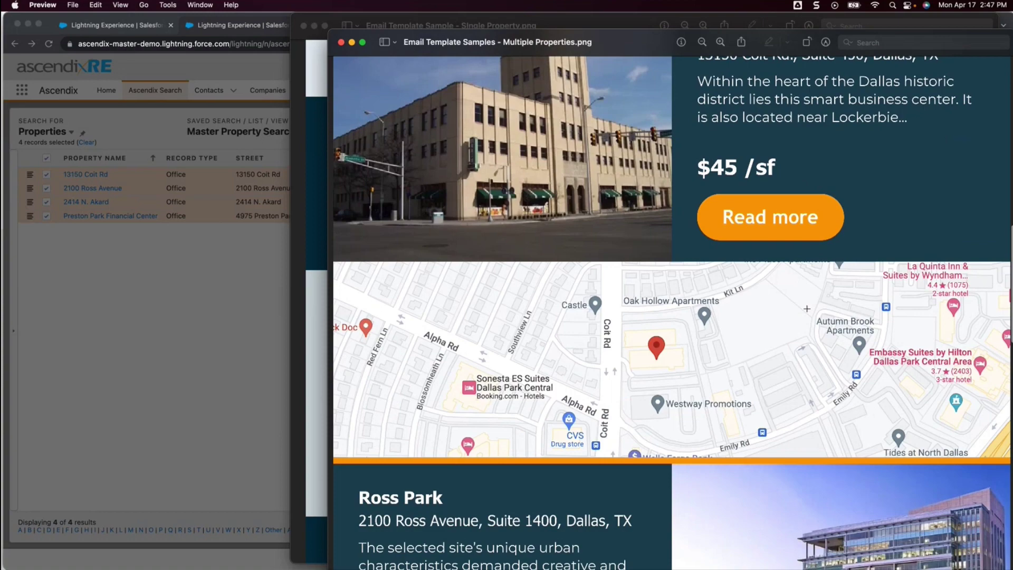
{"action": "scroll", "coordinate": [807, 309], "scroll_direction": "down", "scroll_amount": 10}
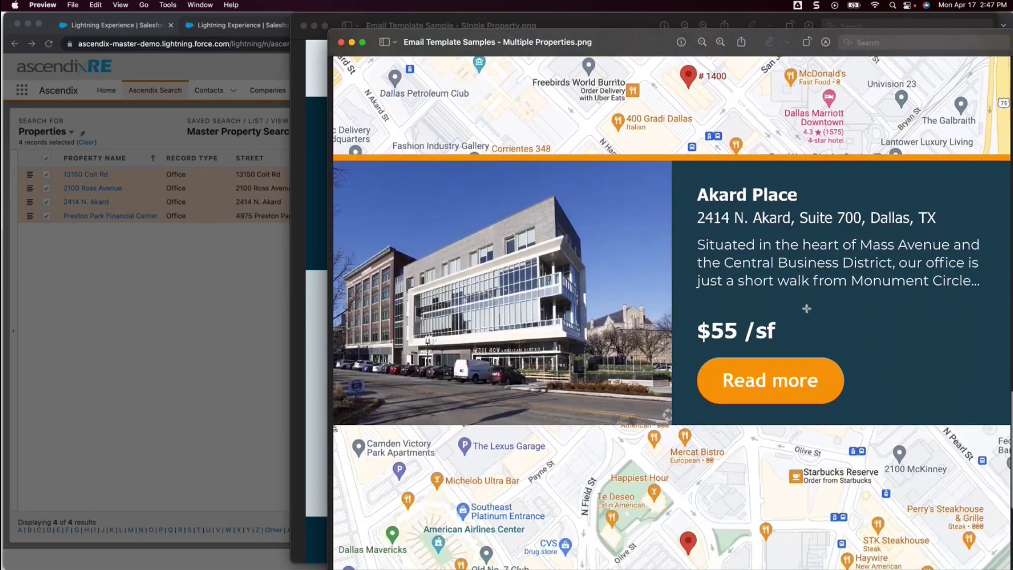
{"action": "scroll", "coordinate": [807, 309], "scroll_direction": "down", "scroll_amount": 6}
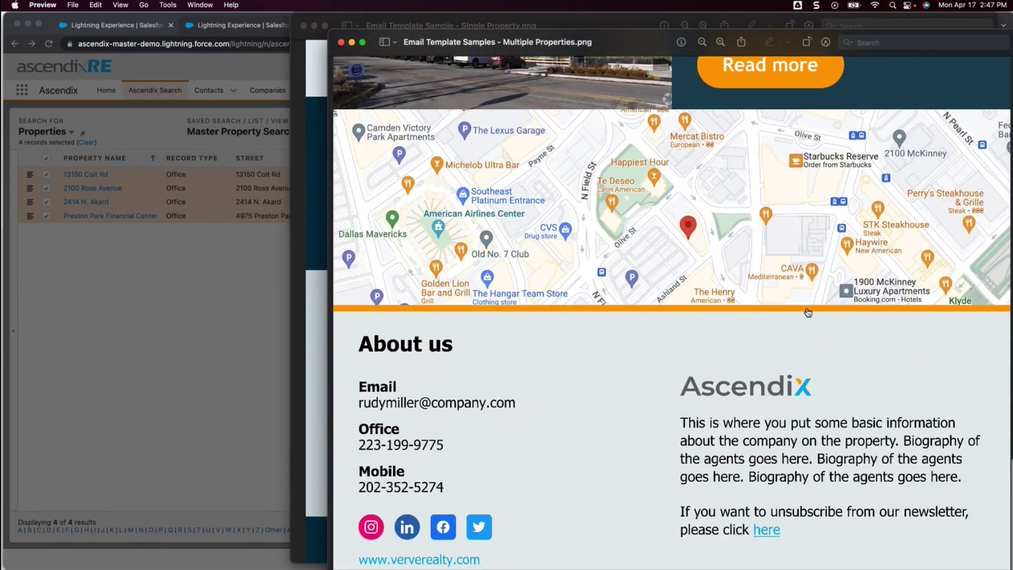